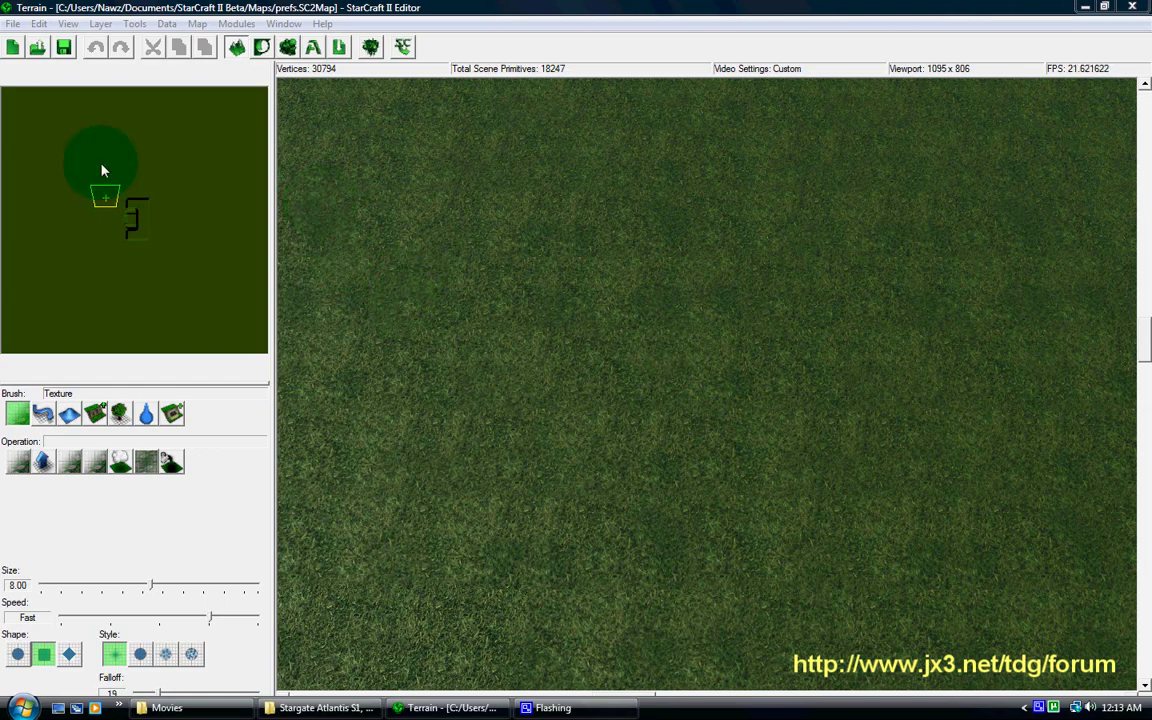
Review the camera movement, rotation and auto-scroll settings in the editor preferences, and accept them unchanged.
left_click(15, 26)
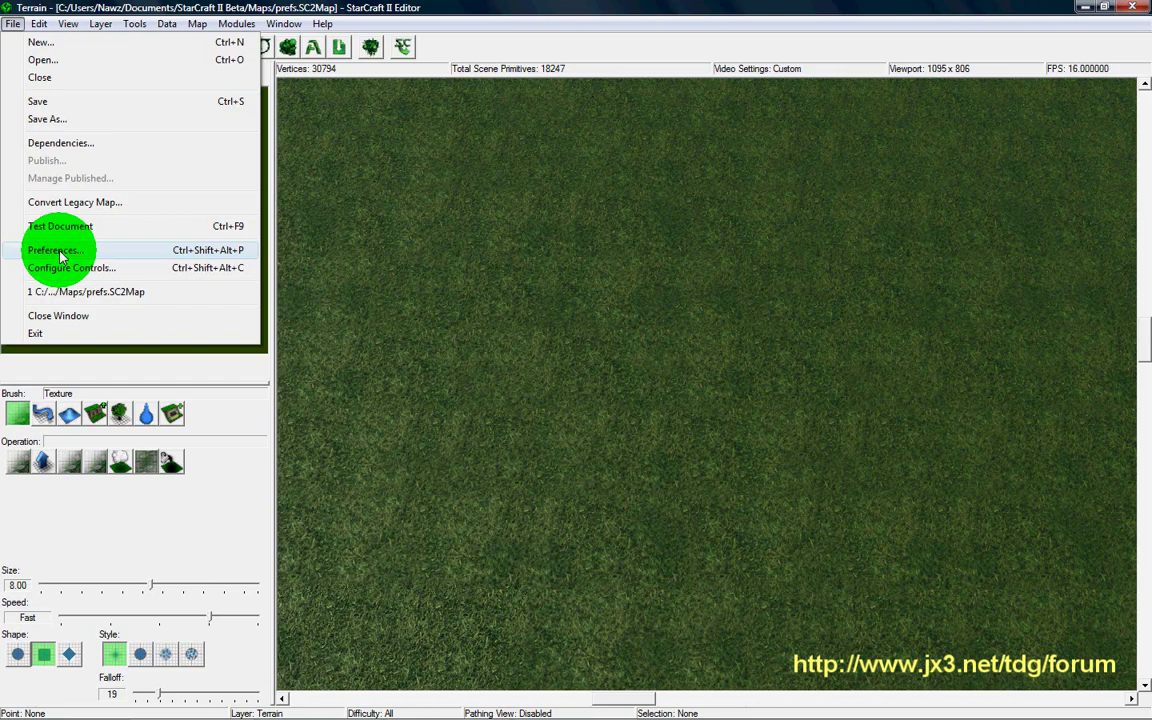
left_click(57, 251)
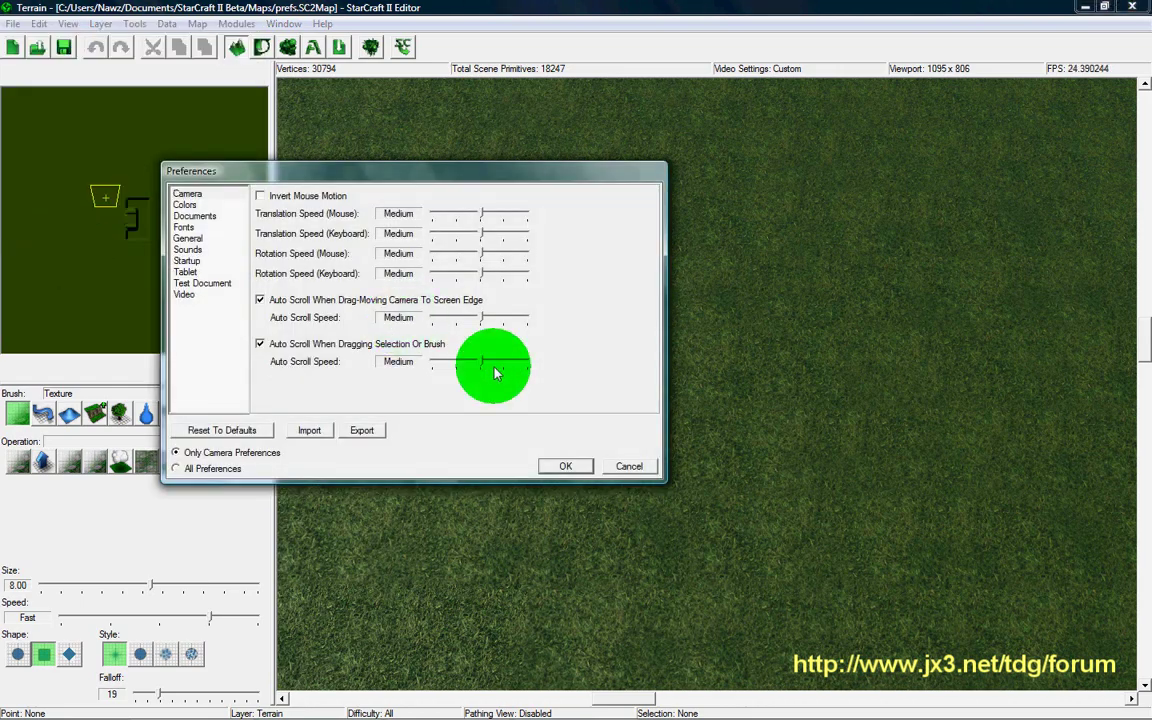
left_click(188, 194)
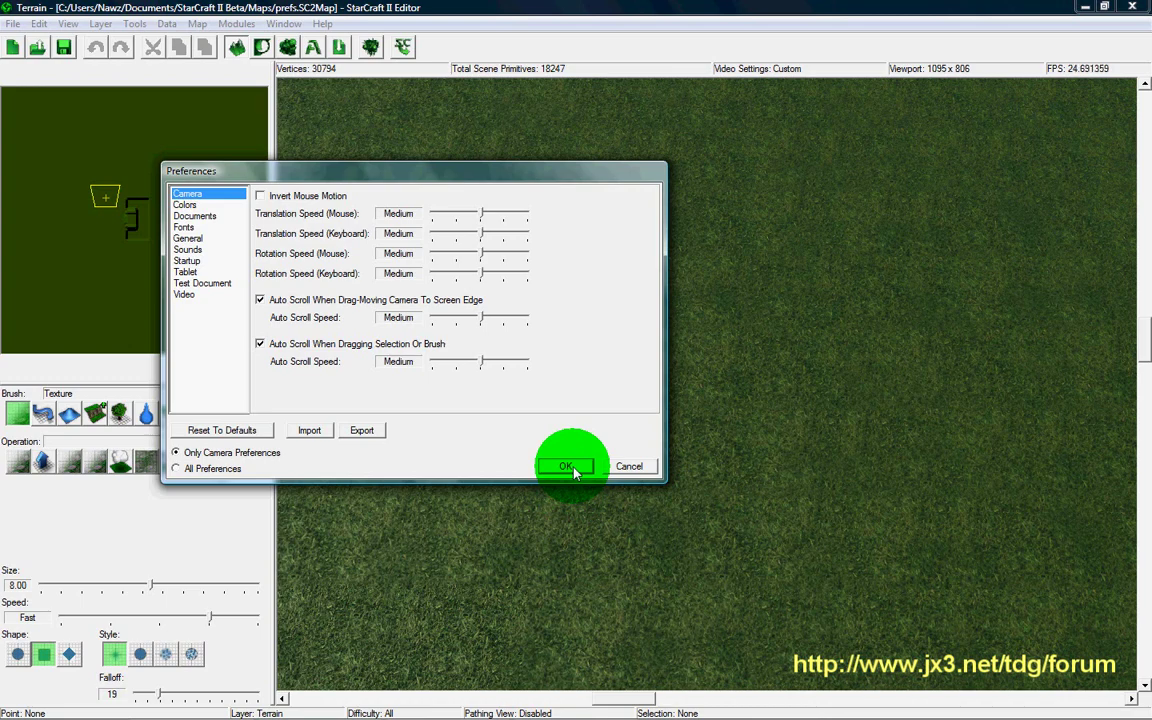
left_click(262, 283)
left_click(565, 467)
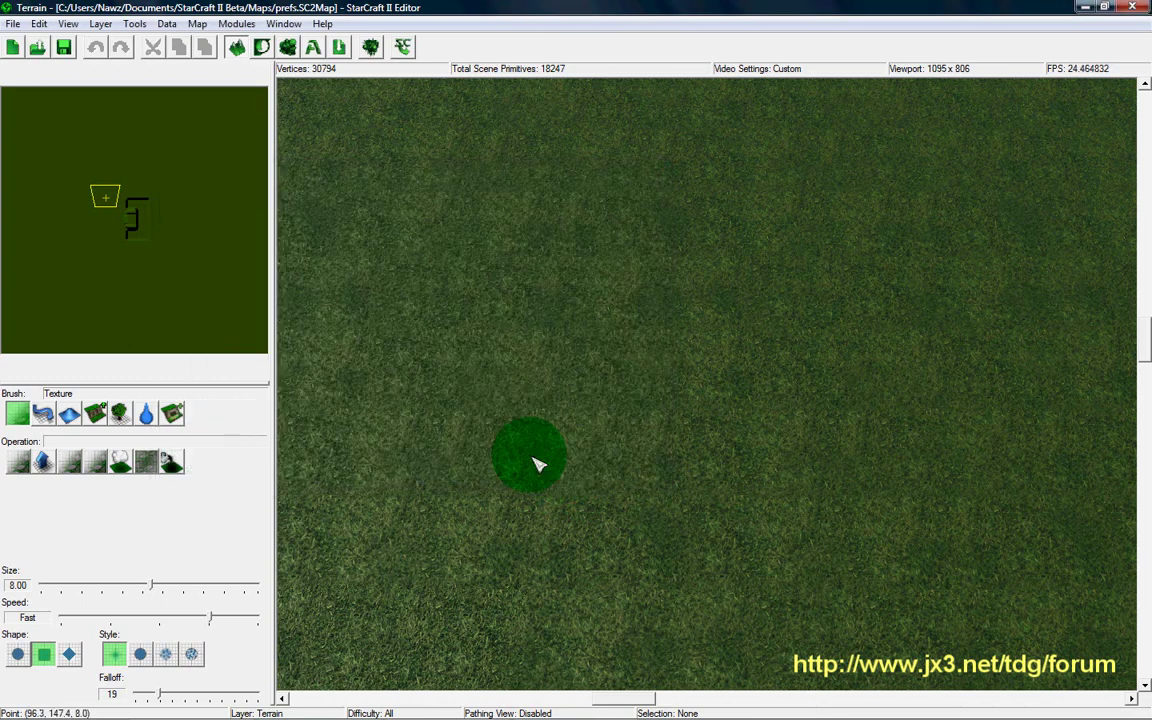
Pan the camera across the grass terrain toward the map's southwest corner.
middle_click_drag(700, 455, 1145, 465)
right_click_drag(1151, 470, 1151, 470)
right_click_drag(990, 466, 640, 470)
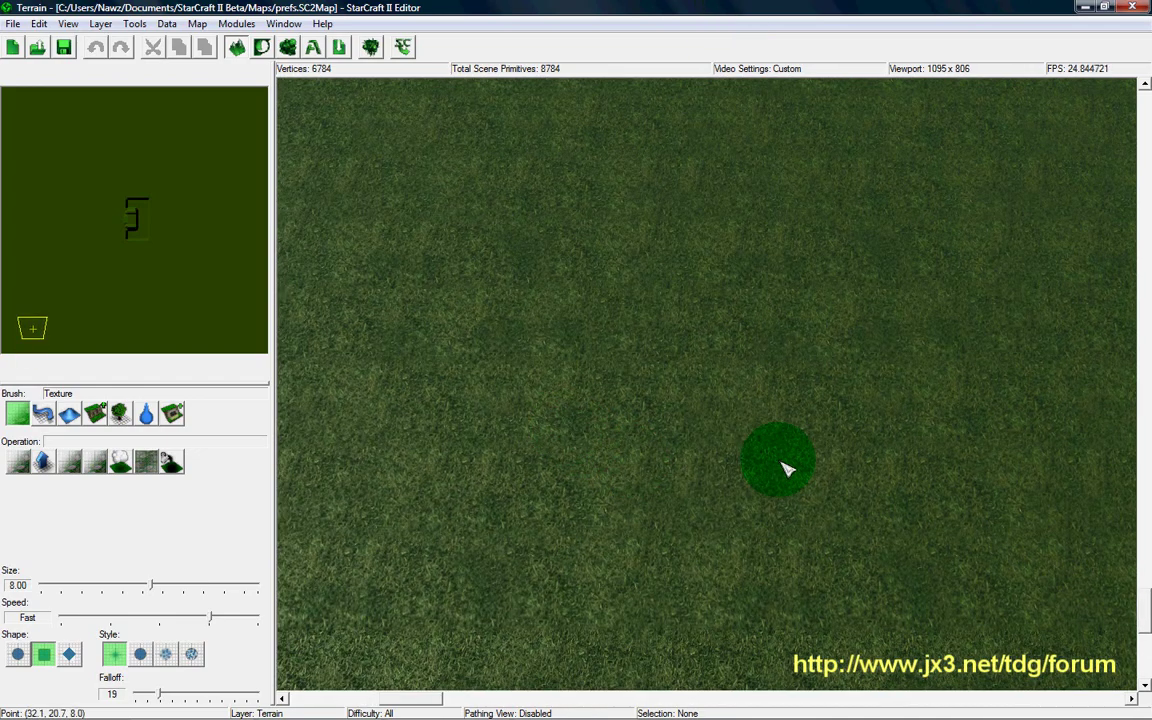
mouse_move(828, 396)
right_mouse_down()
mouse_move(1145, 415)
mouse_move(586, 415)
mouse_move(538, 428)
mouse_move(226, 404)
right_mouse_up()
Turn off automatic saving and automatic backup in the Documents preferences.
left_click(13, 23)
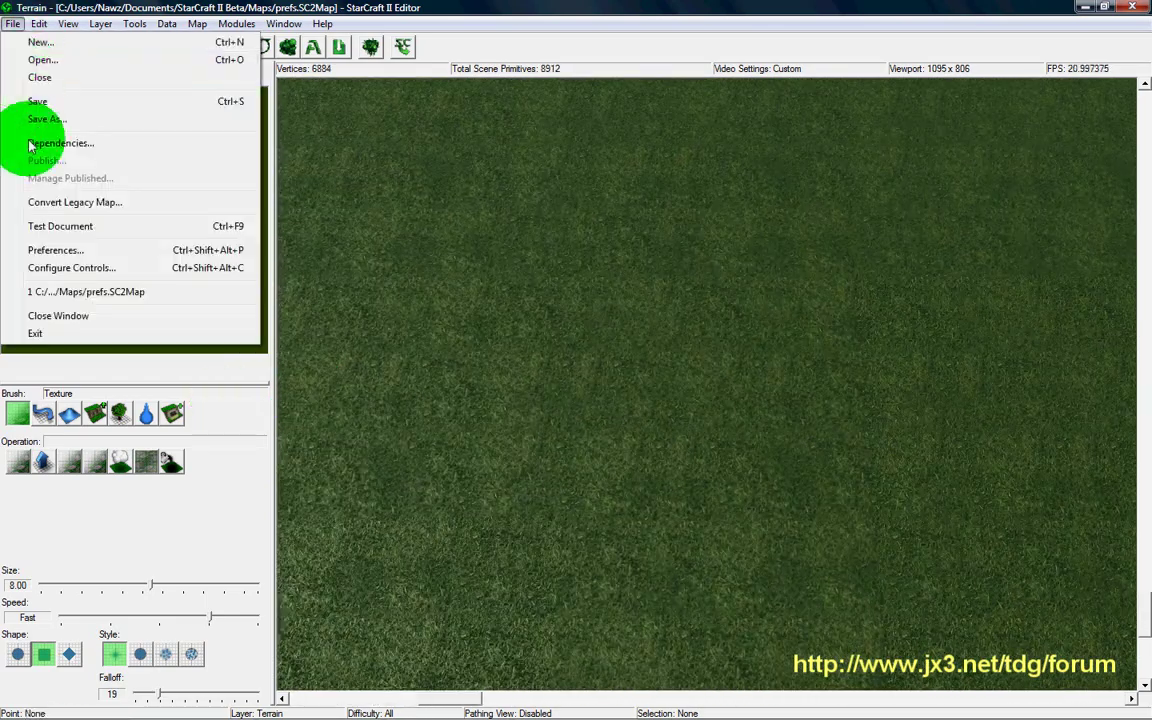
left_click(60, 249)
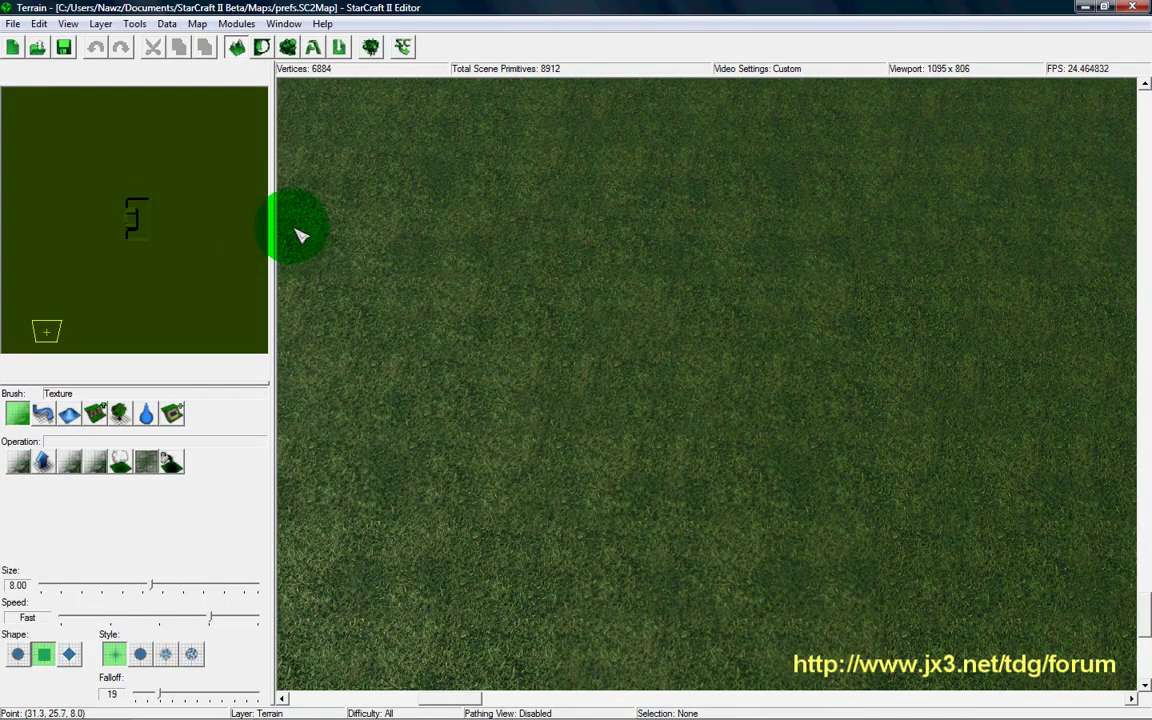
left_click(13, 23)
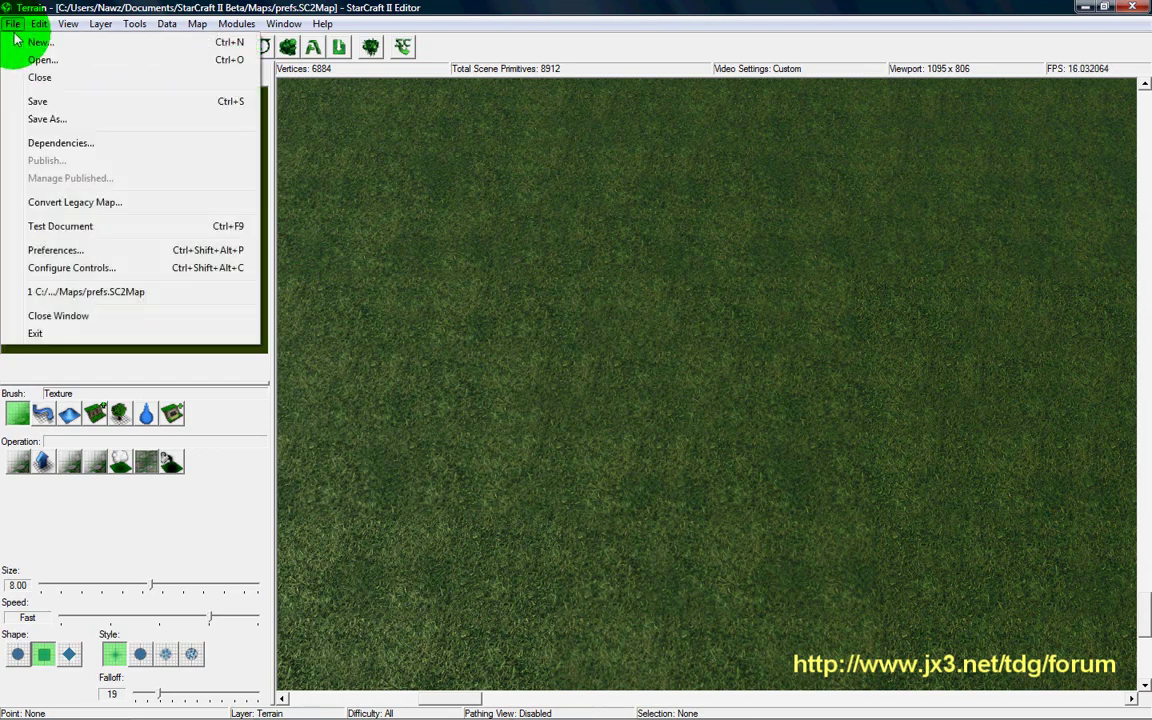
left_click(91, 251)
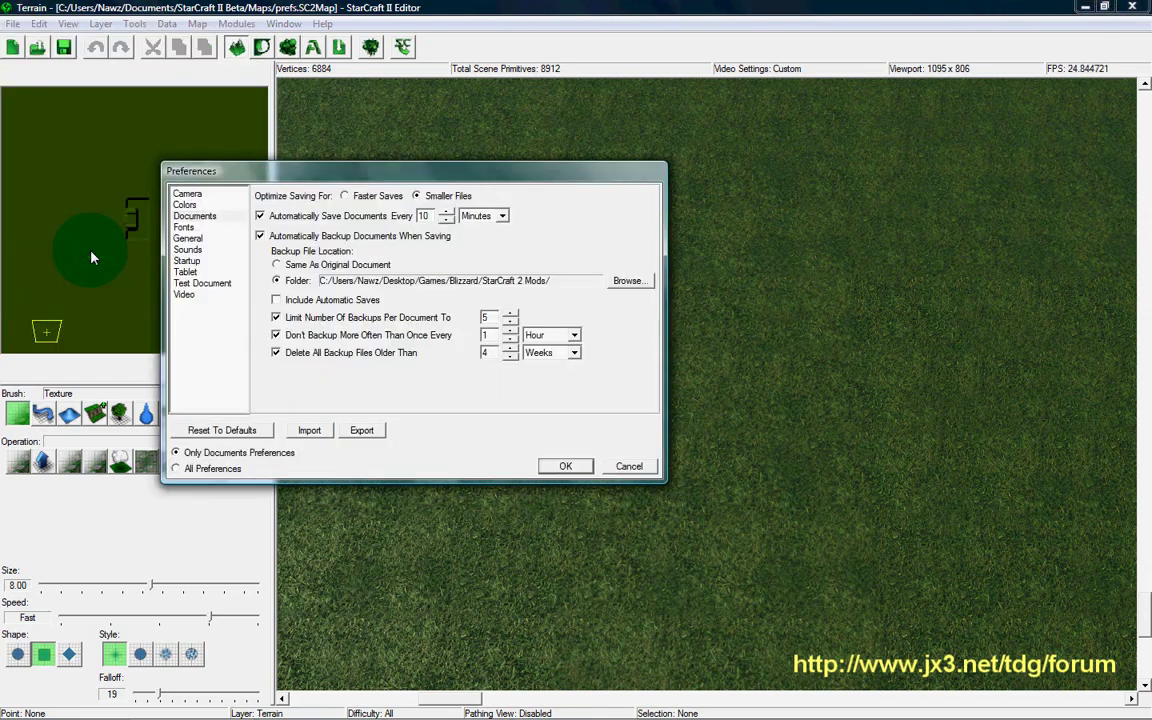
left_click(207, 219)
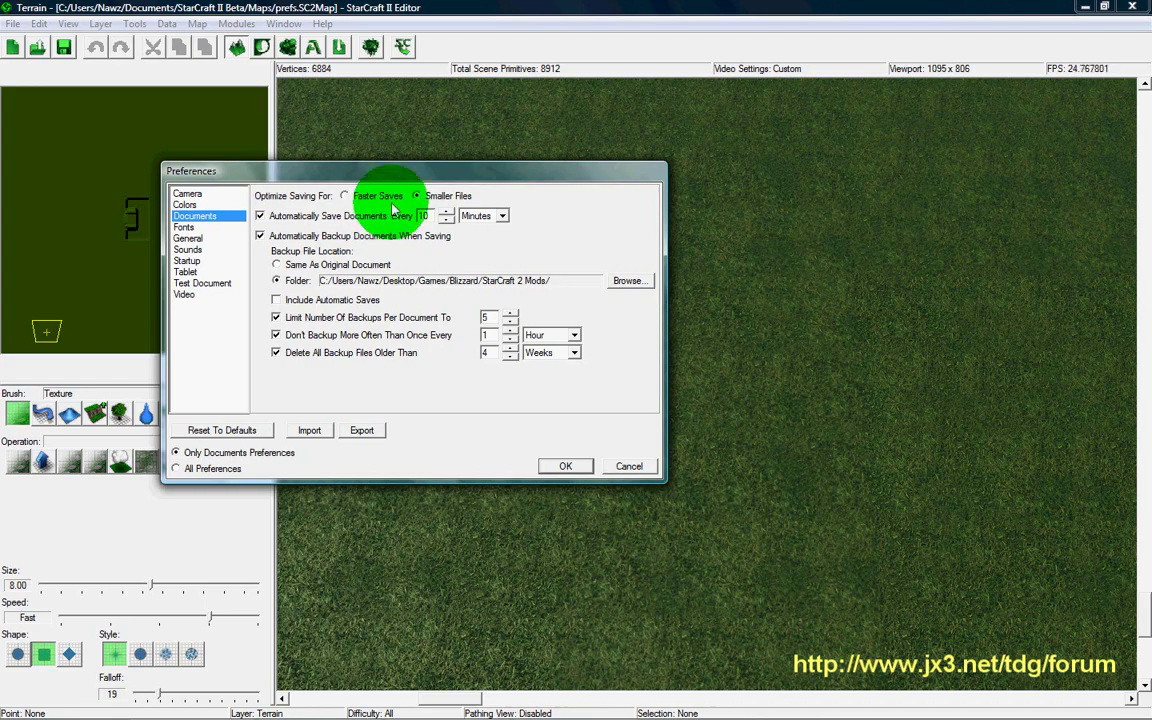
left_click(260, 216)
left_click(260, 236)
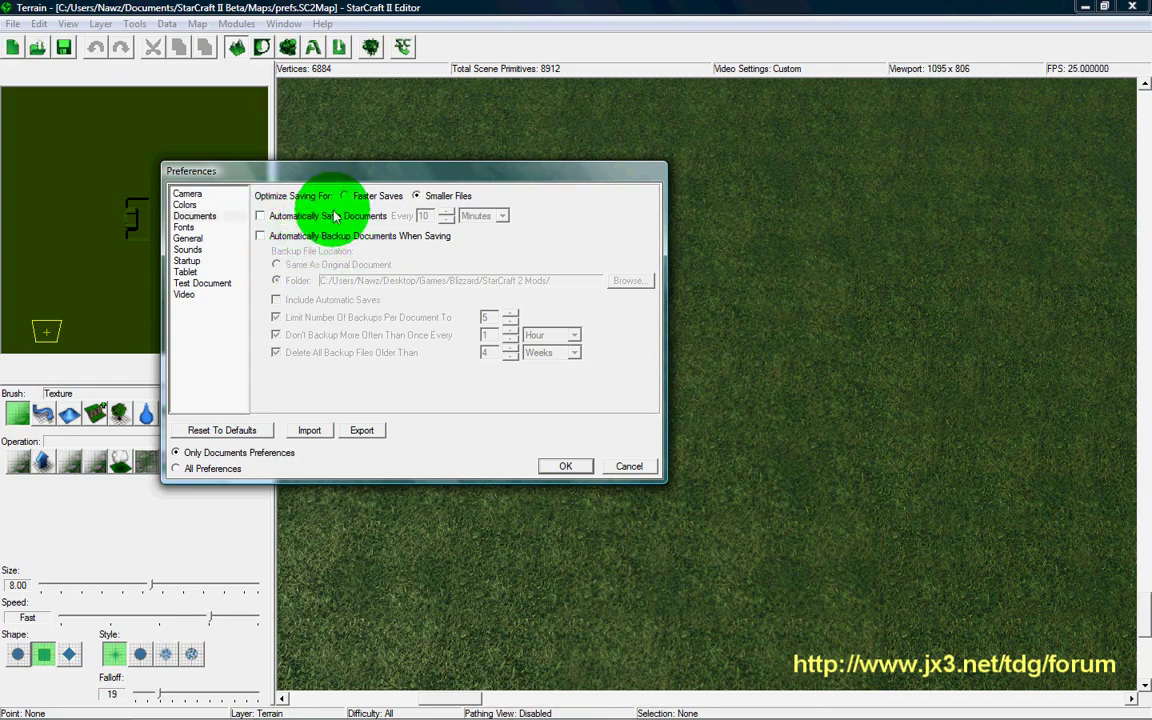
Re-enable automatic document saving with its interval in minutes, and re-enable automatic backup when saving.
left_click(260, 216)
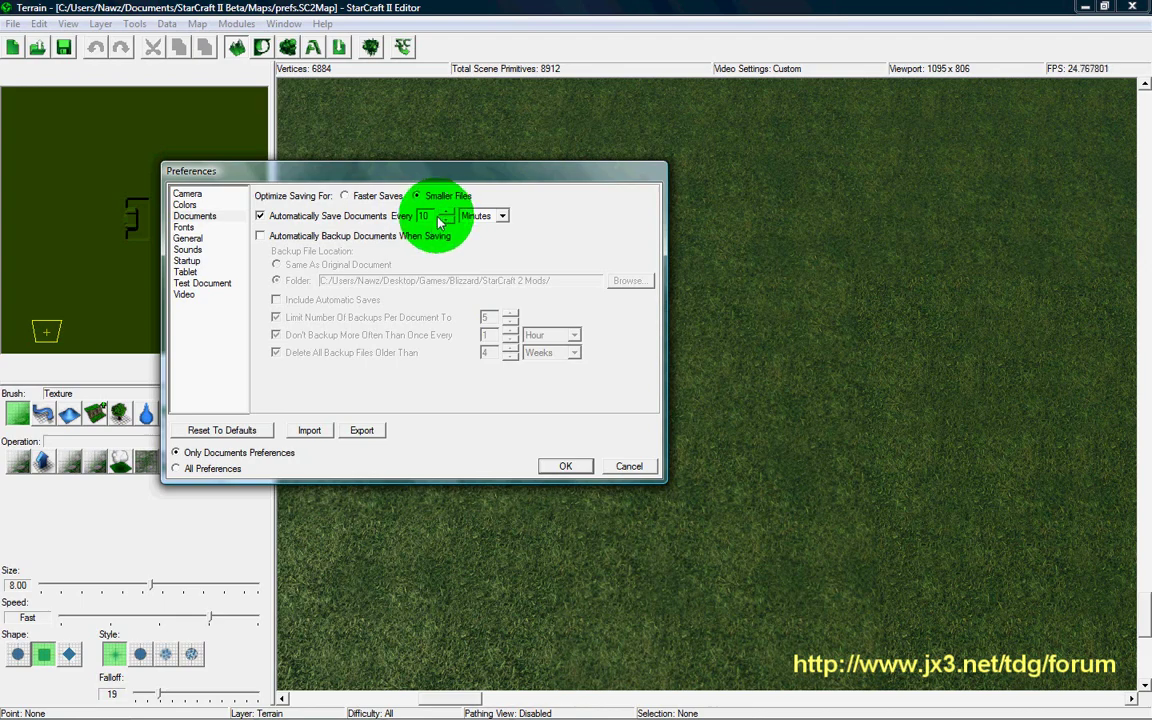
left_click(478, 216)
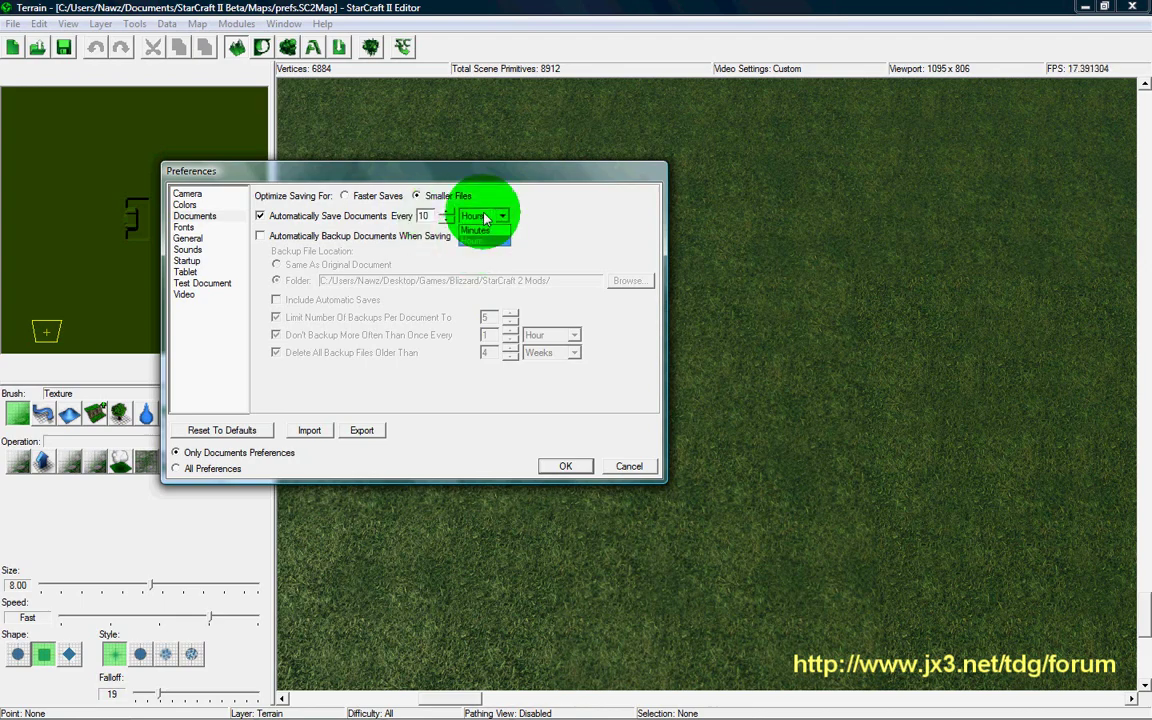
left_click(476, 230)
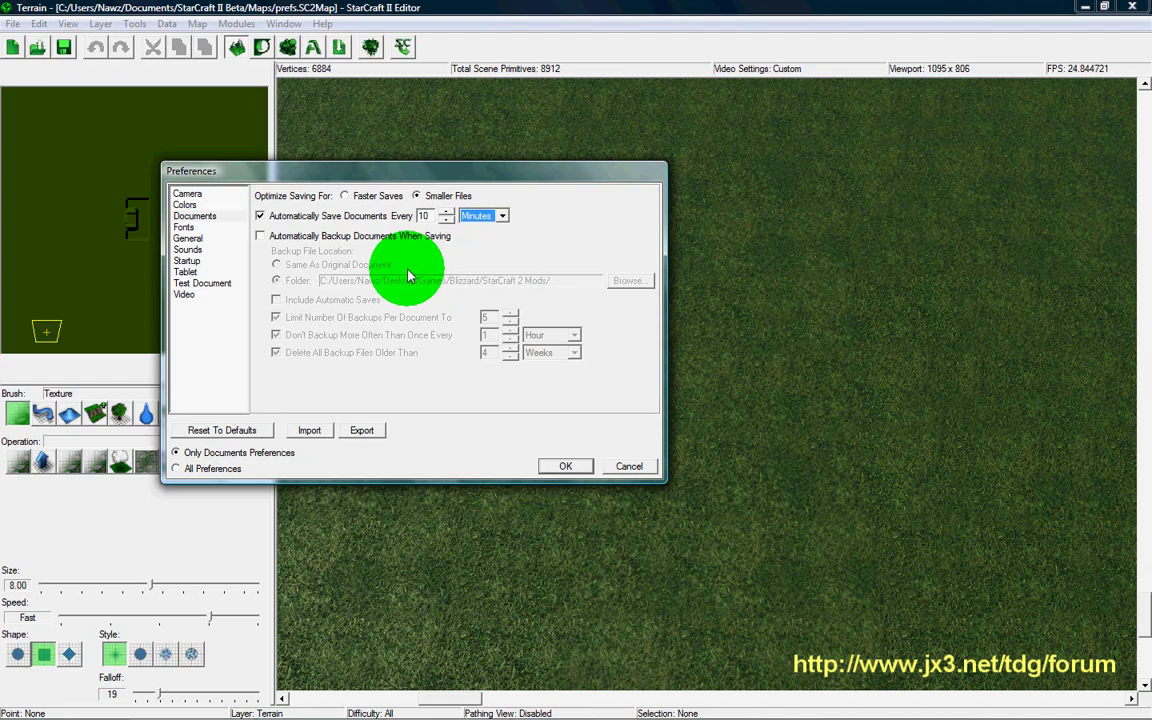
left_click(260, 236)
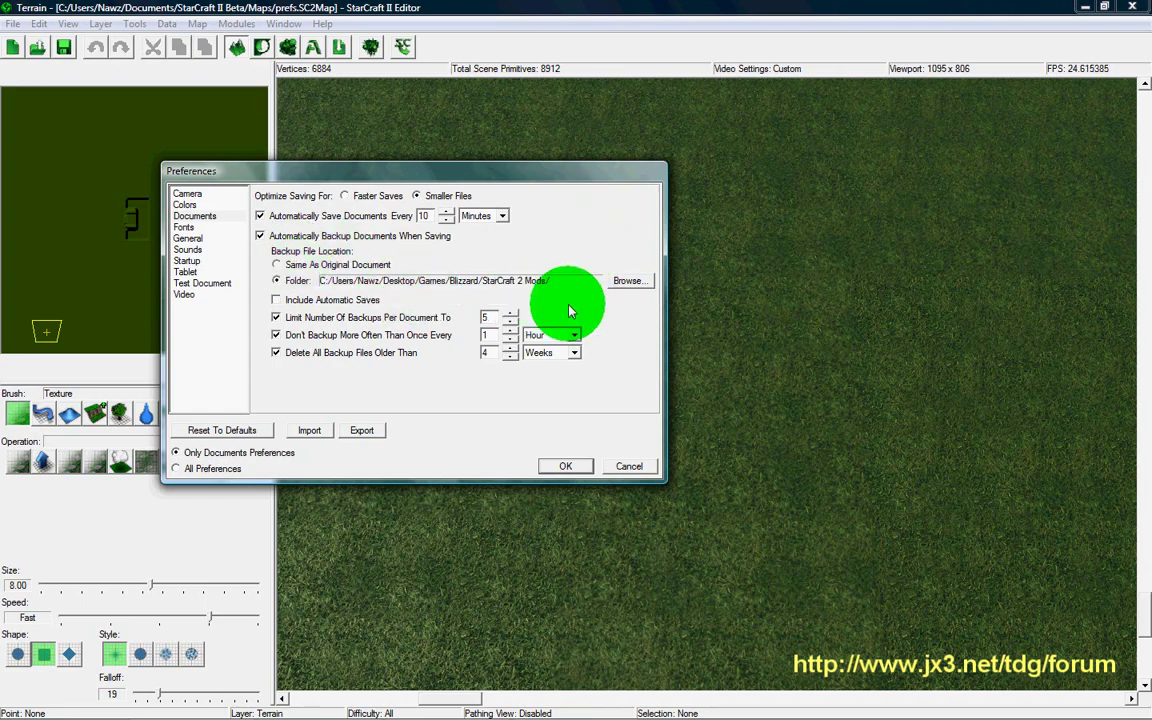
left_click(628, 281)
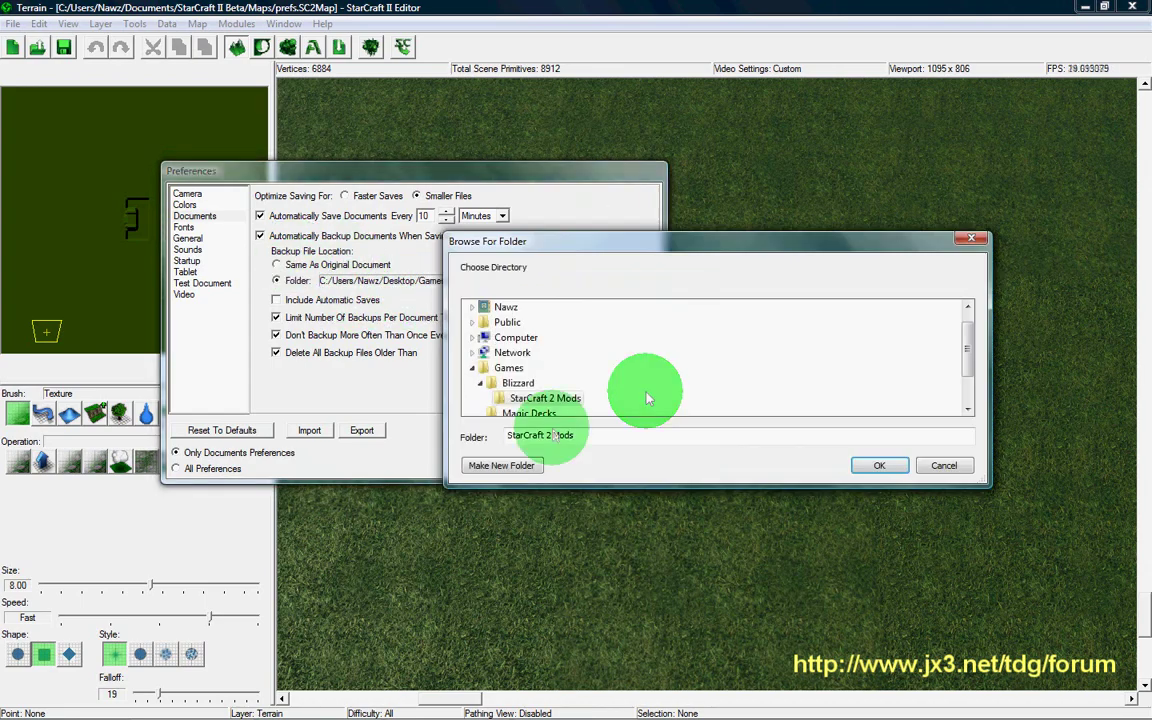
left_click(498, 466)
left_click(944, 465)
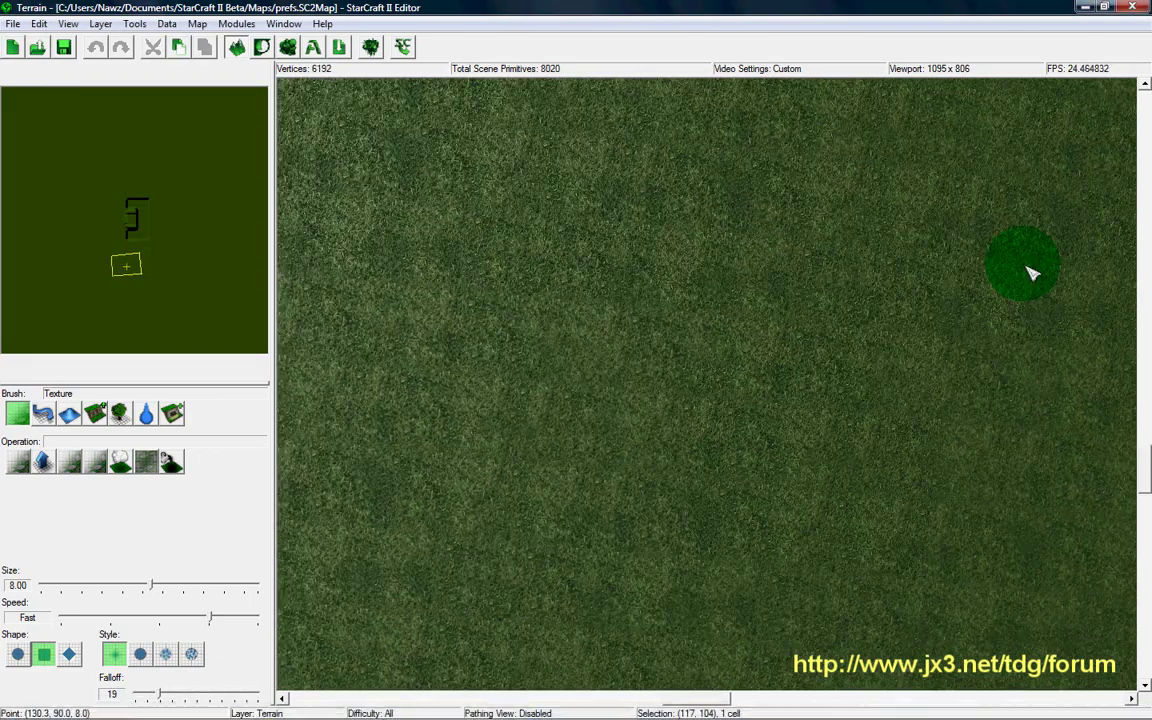
Pan the camera over the grass terrain in all directions to examine the area southwest of the cliff structures.
right_click_drag(1032, 273, 966, 299)
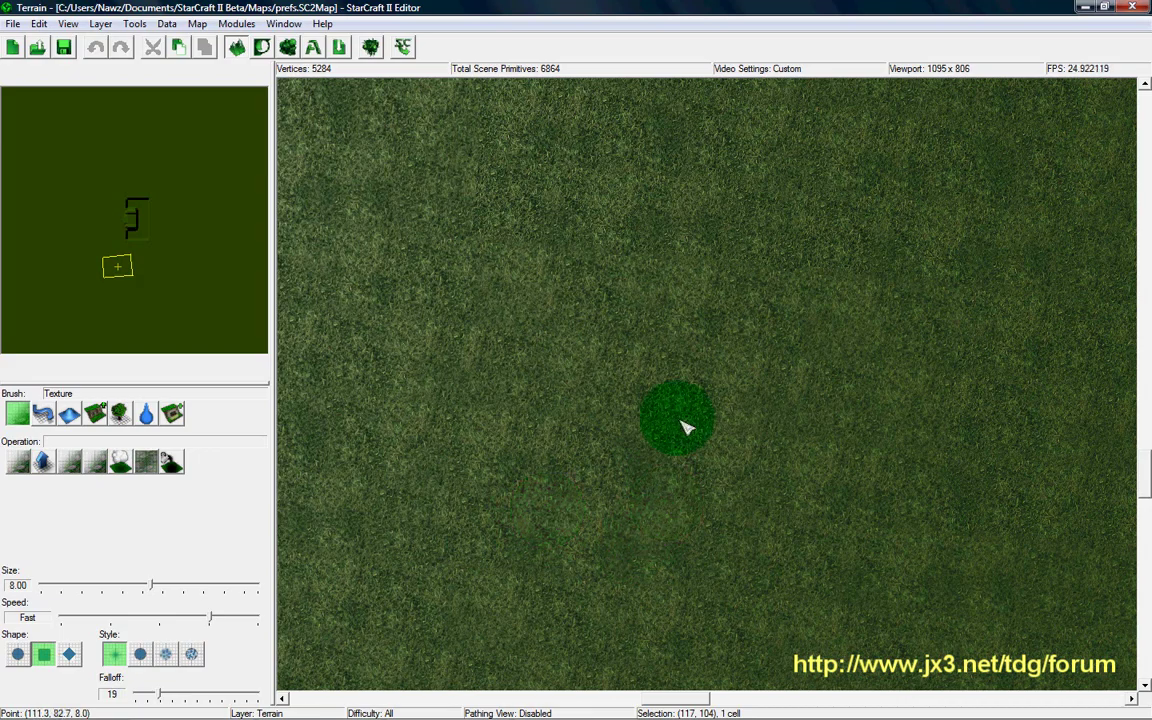
mouse_move(701, 423)
right_mouse_down()
mouse_move(1108, 440)
mouse_move(623, 450)
mouse_move(462, 441)
mouse_move(545, 421)
mouse_move(699, 584)
mouse_move(1039, 460)
mouse_move(918, 193)
mouse_move(477, 330)
mouse_move(880, 617)
mouse_move(875, 492)
right_mouse_up()
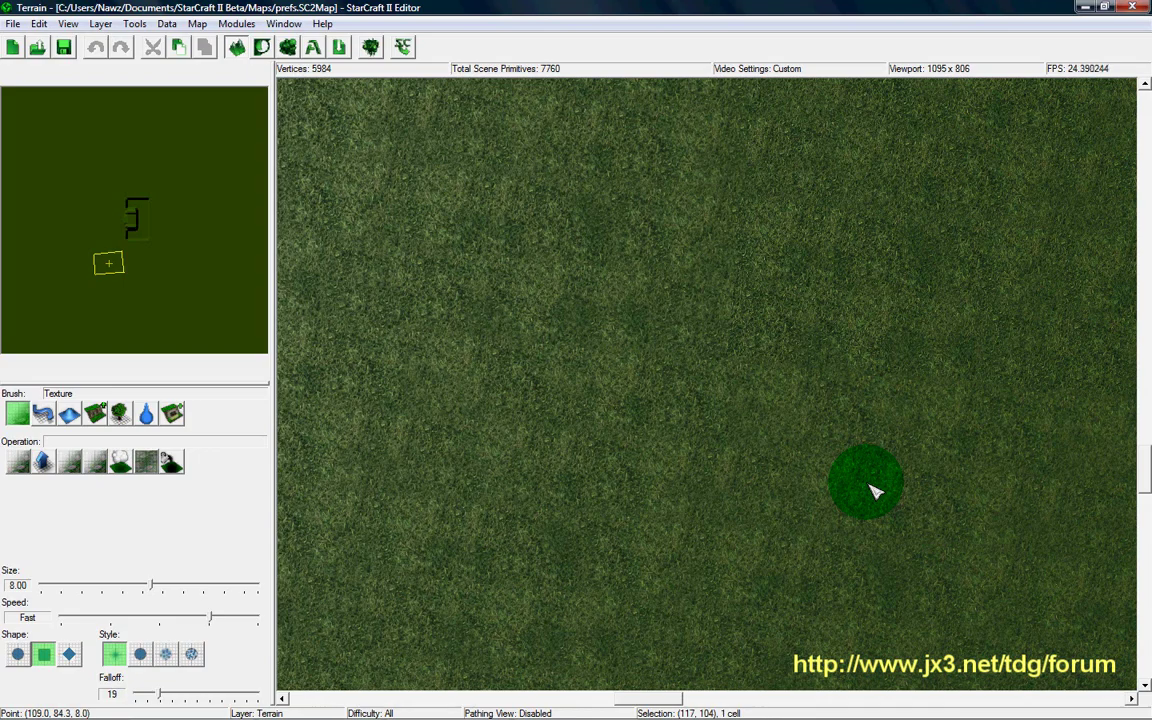
key("Down")
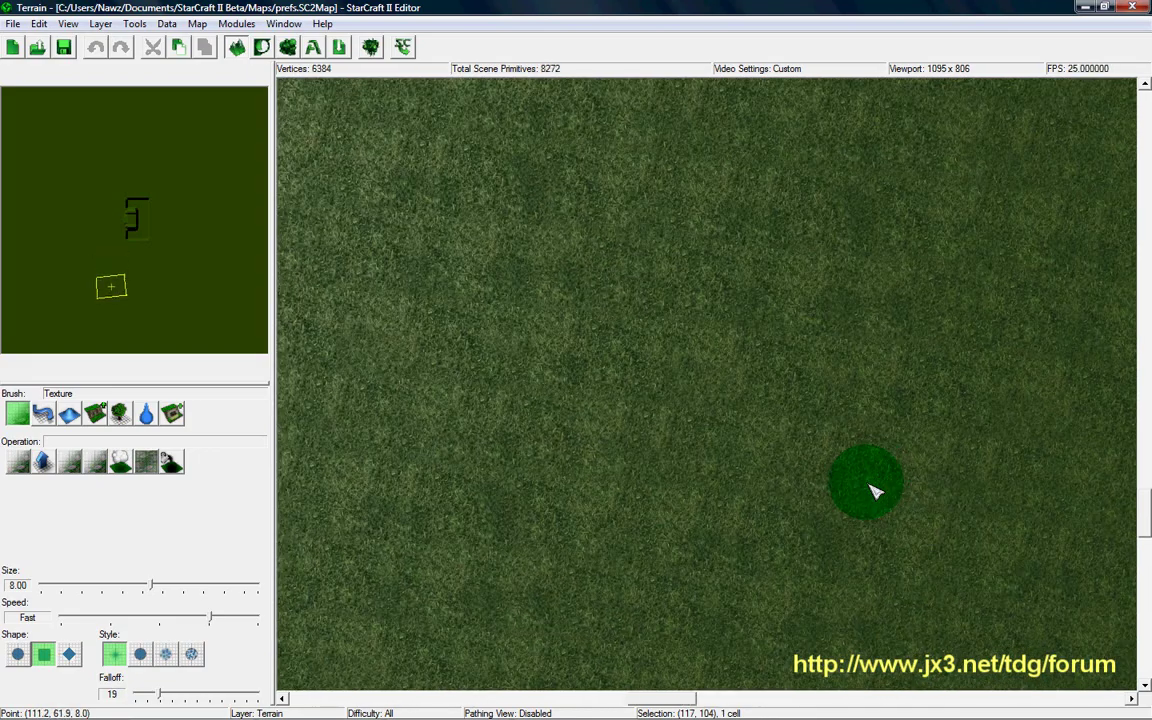
key("Up")
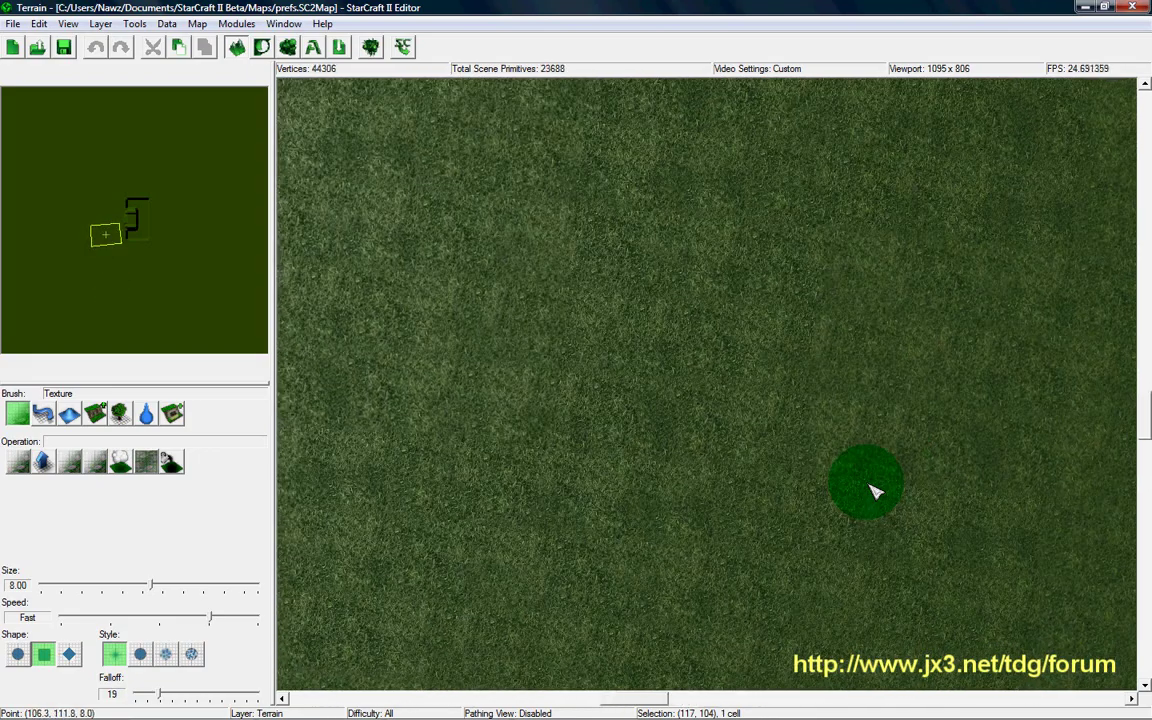
key("Down")
key("Up")
key("Right")
key("Left")
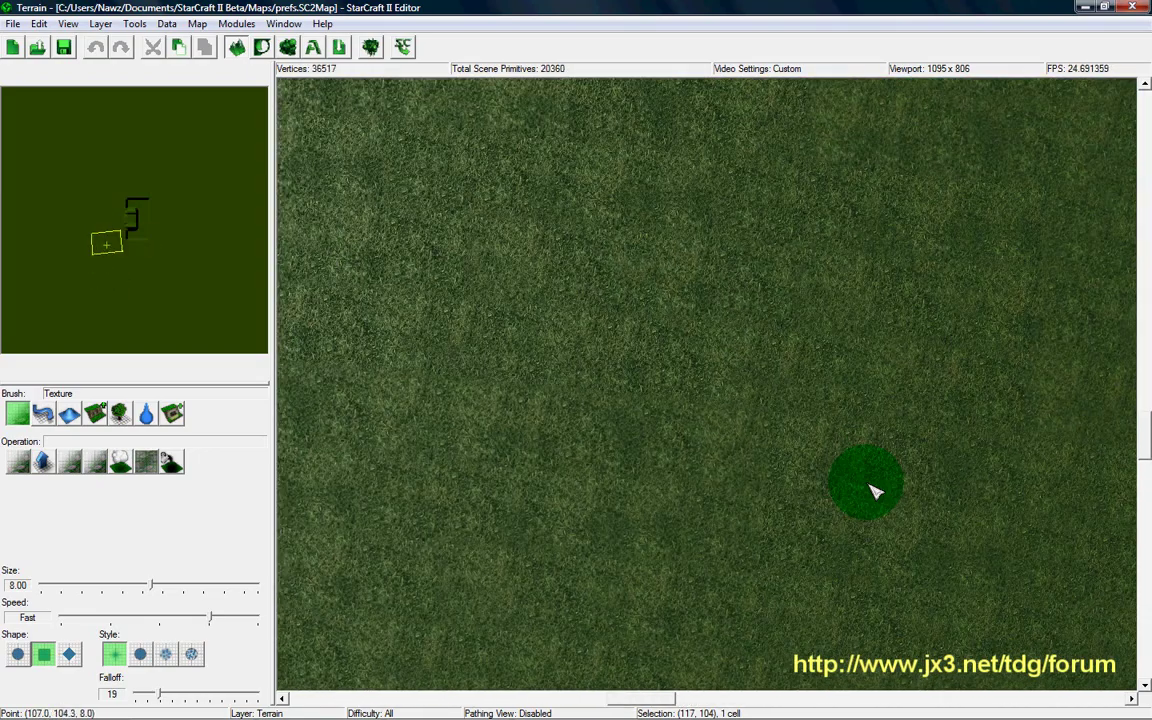
key("Down")
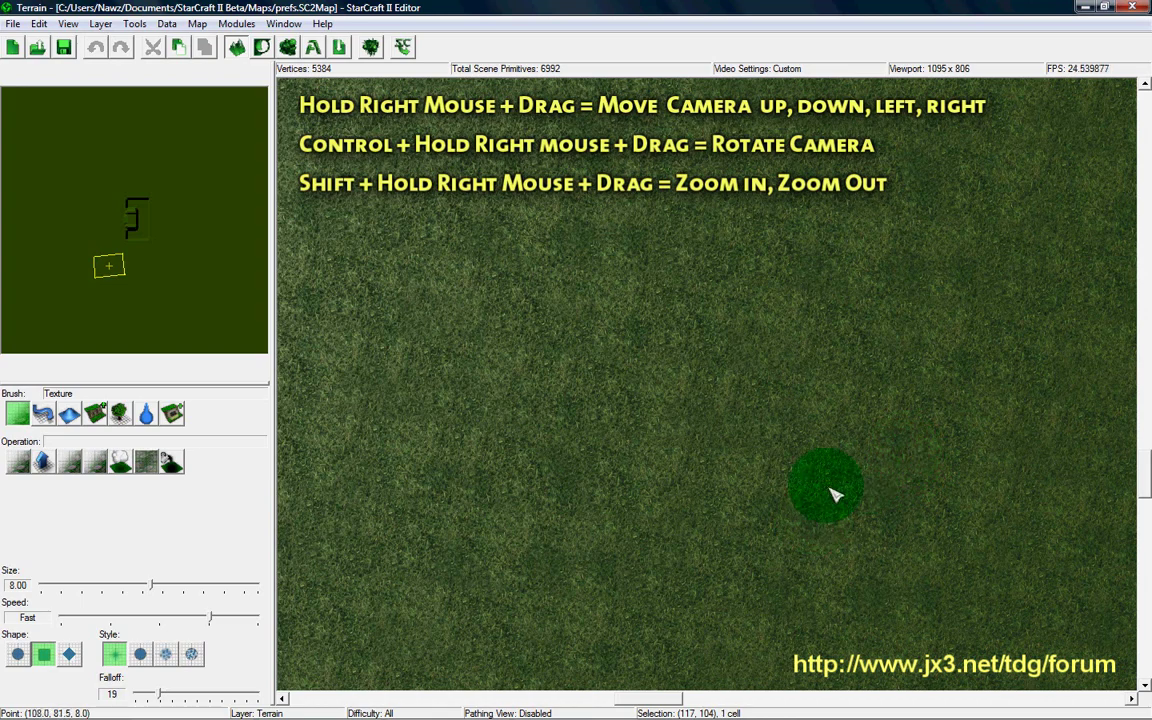
Rotate the camera around the metal cliff walls and zoom in to view them from ground level.
right_click_drag(840, 455, 968, 68, "ctrl")
mouse_move(874, 406)
right_mouse_down("ctrl")
mouse_move(982, 267)
mouse_move(1018, 247)
mouse_move(855, 280)
mouse_move(627, 247)
mouse_move(455, 216)
mouse_move(478, 165)
mouse_move(502, 120)
mouse_move(596, 67)
mouse_move(748, 219)
mouse_move(830, 193)
mouse_move(869, 301)
mouse_move(866, 353)
mouse_move(733, 368)
mouse_move(663, 393)
mouse_move(1097, 297)
mouse_move(1103, 270)
mouse_move(983, 393)
mouse_move(980, 325)
mouse_move(1016, 136)
mouse_move(980, 337)
mouse_move(877, 360)
mouse_move(661, 334)
mouse_move(560, 216)
right_mouse_up("ctrl")
mouse_move(465, 202)
right_mouse_down("ctrl")
mouse_move(411, 314)
mouse_move(694, 404)
mouse_move(1011, 375)
mouse_move(1140, 222)
mouse_move(969, 154)
mouse_move(702, 283)
mouse_move(812, 327)
mouse_move(774, 447)
mouse_move(766, 422)
mouse_move(666, 409)
mouse_move(548, 570)
mouse_move(540, 545)
mouse_move(604, 537)
mouse_move(567, 545)
right_mouse_up("ctrl")
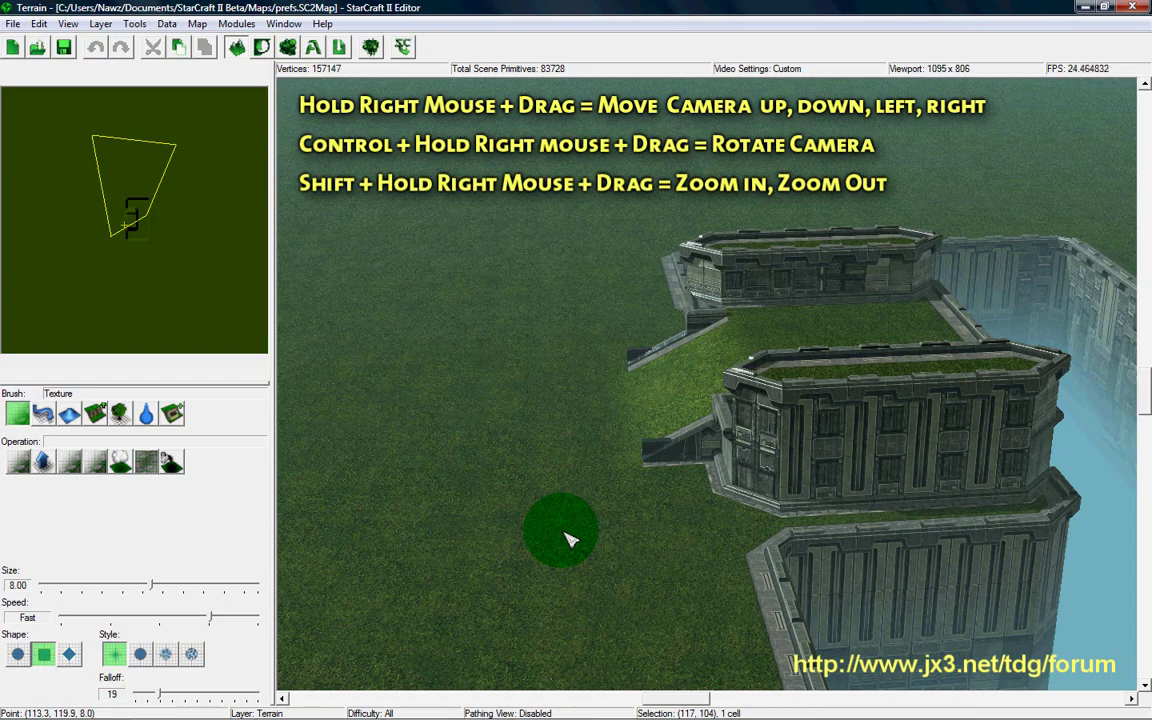
right_click_drag(571, 553, 493, 425, "shift")
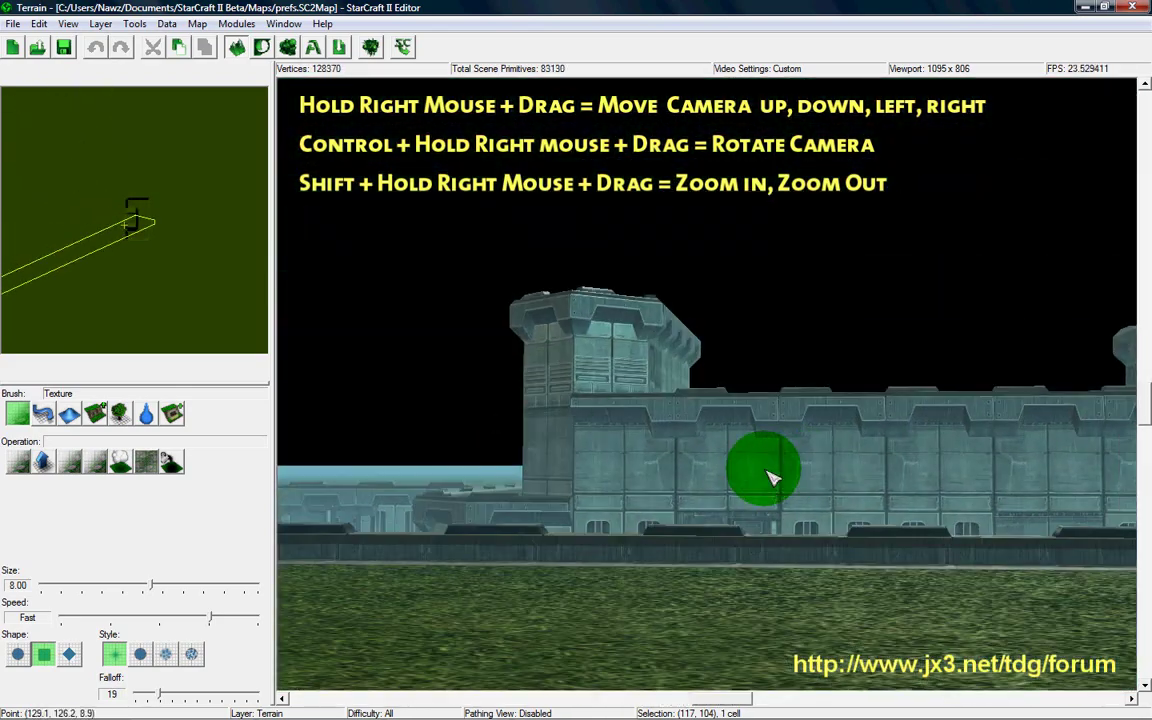